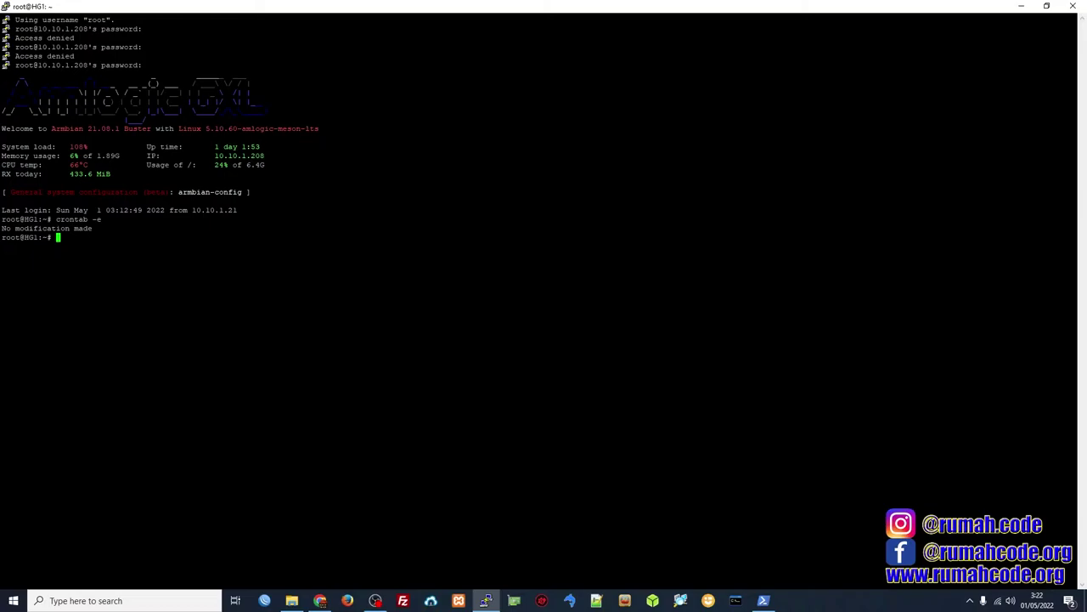
{"action": "type", "text": "reboot"}
{"action": "key", "text": "BackSpace"}
{"action": "key", "text": "BackSpace"}
{"action": "key", "text": "BackSpace"}
{"action": "key", "text": "BackSpace"}
{"action": "key", "text": "BackSpace"}
{"action": "key", "text": "BackSpace"}
Stop the miner service on HG1 with the command systemctl stop ccminer.service
{"action": "key", "text": "Up"}
{"action": "key", "text": "Up"}
{"action": "key", "text": "Up"}
{"action": "key", "text": "Up"}
{"action": "key", "text": "Up"}
{"action": "key", "text": "Up"}
{"action": "key", "text": "Up"}
{"action": "key", "text": "Return"}
End the SSH session on HG1 with the exit command
{"action": "type", "text": "ex"}
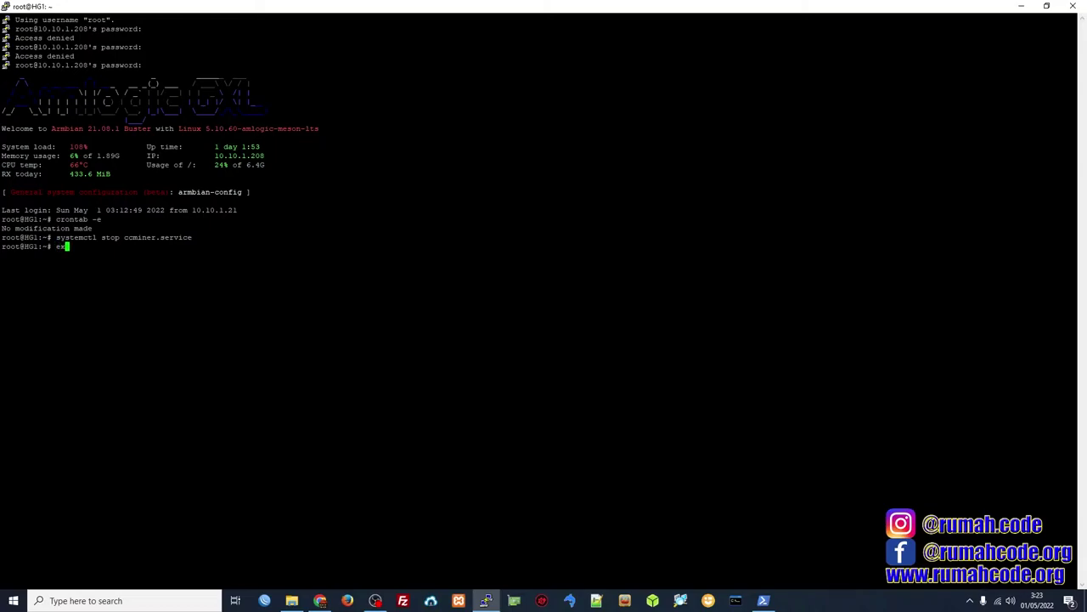
{"action": "type", "text": "it"}
{"action": "key", "text": "Return"}
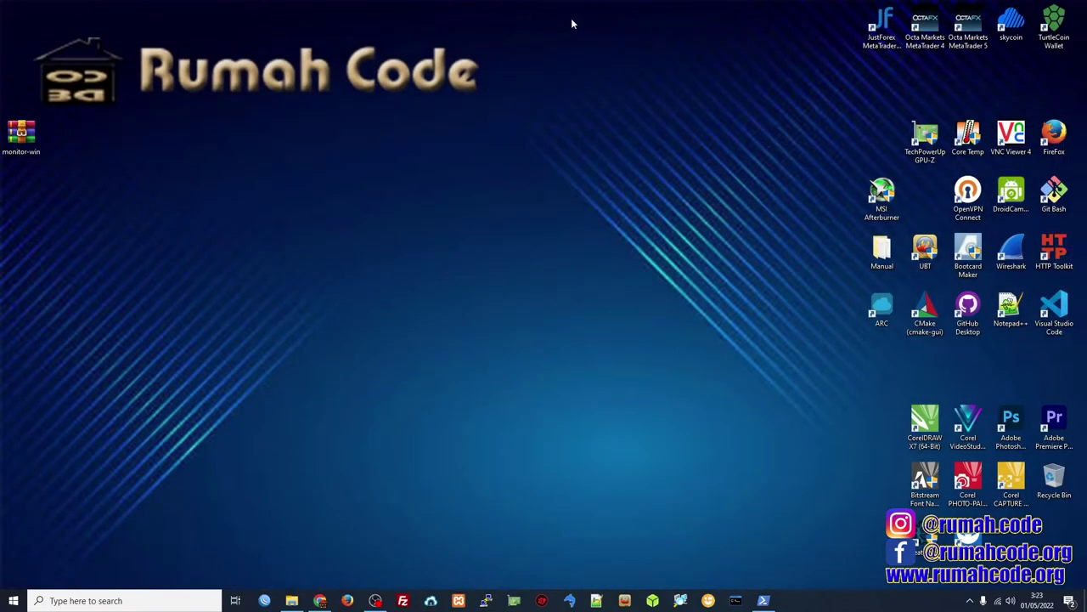
Extract the monitor-win archive directly onto the desktop
{"action": "left_click", "coordinate": [31, 142]}
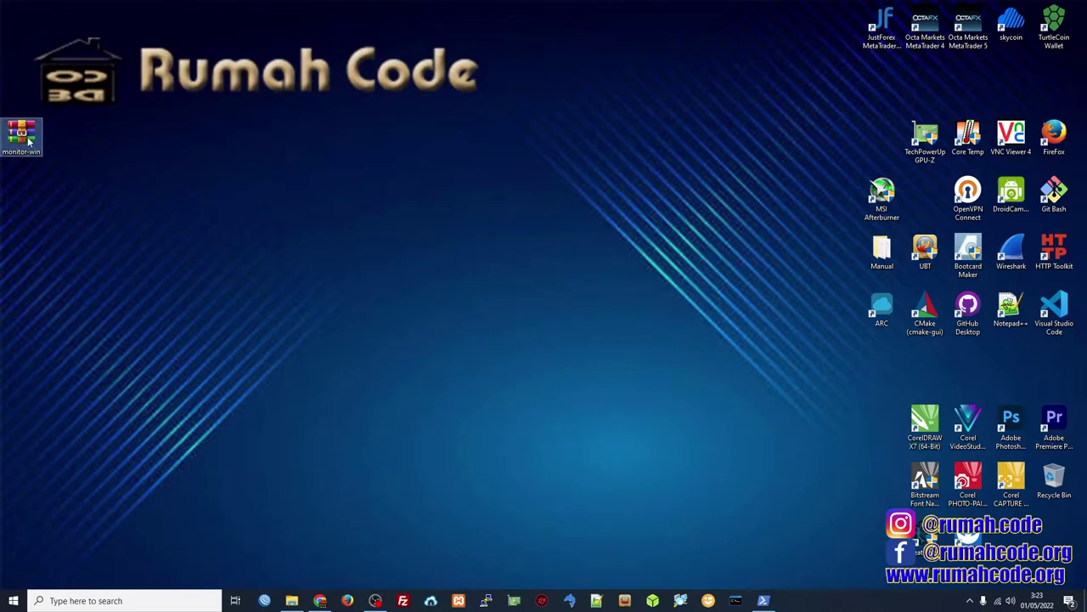
{"action": "left_click", "coordinate": [184, 158]}
{"action": "left_click", "coordinate": [10, 133]}
{"action": "right_click", "coordinate": [19, 123]}
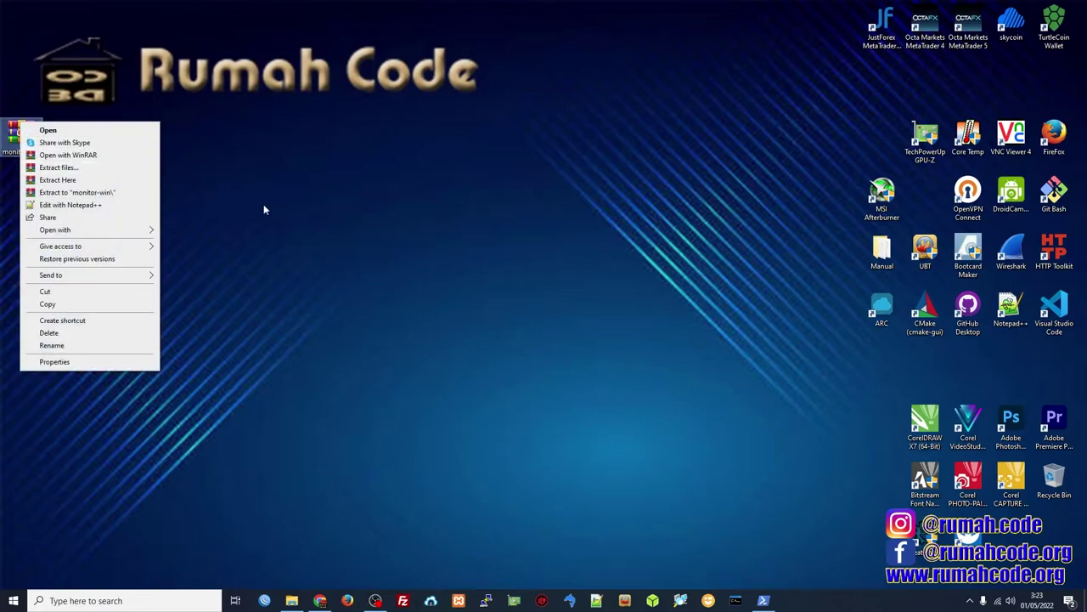
{"action": "left_click", "coordinate": [71, 181]}
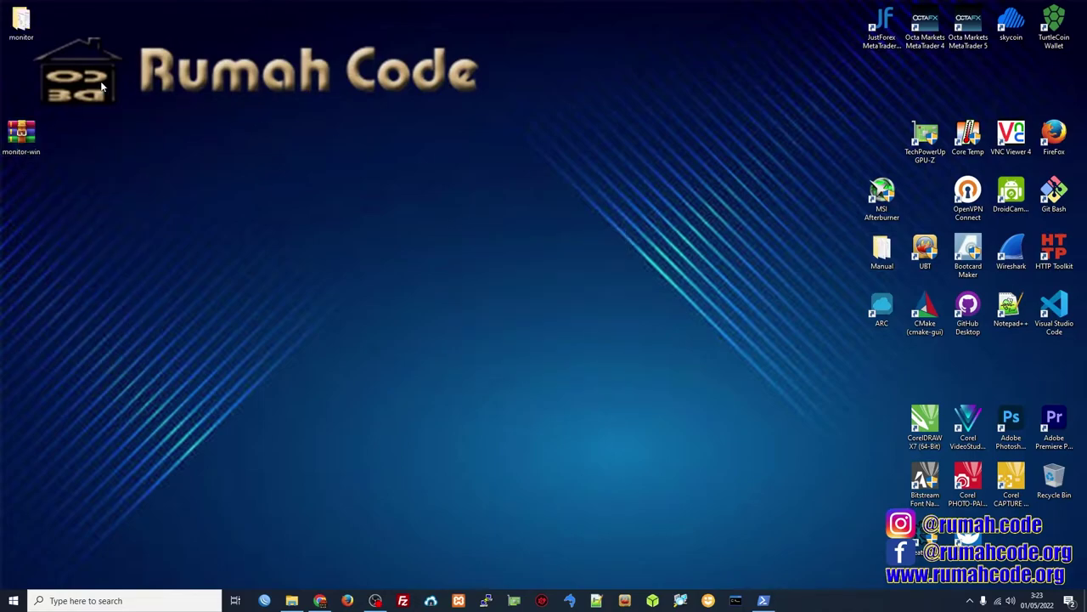
Place the extracted monitor folder below the monitor-win archive and open it
{"action": "left_click_drag", "start_coordinate": [21, 24], "coordinate": [28, 213]}
{"action": "double_click", "coordinate": [21, 194]}
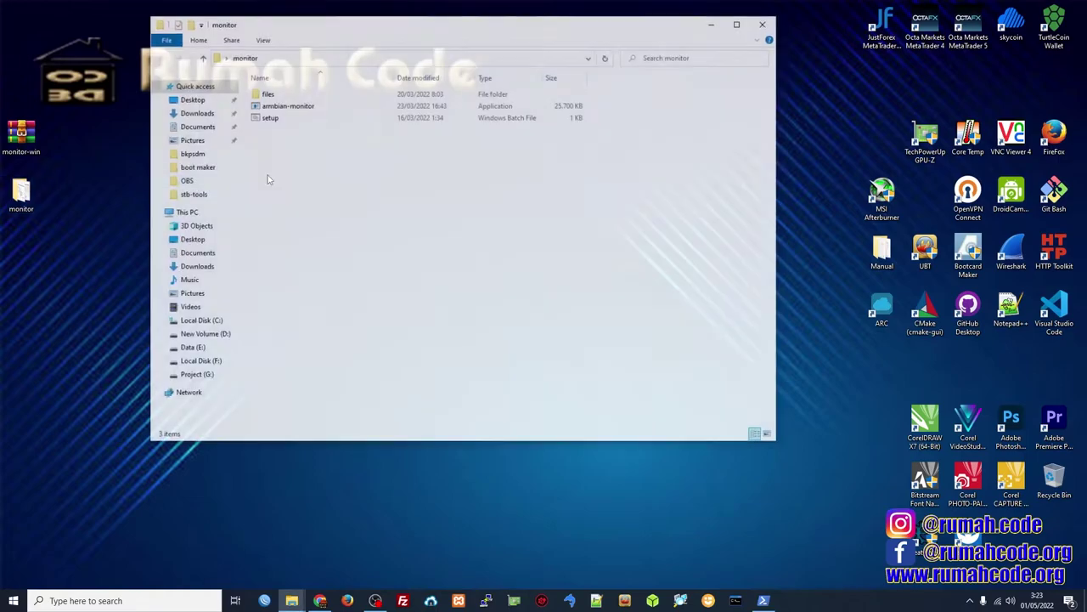
{"action": "left_click_drag", "start_coordinate": [519, 31], "coordinate": [516, 134]}
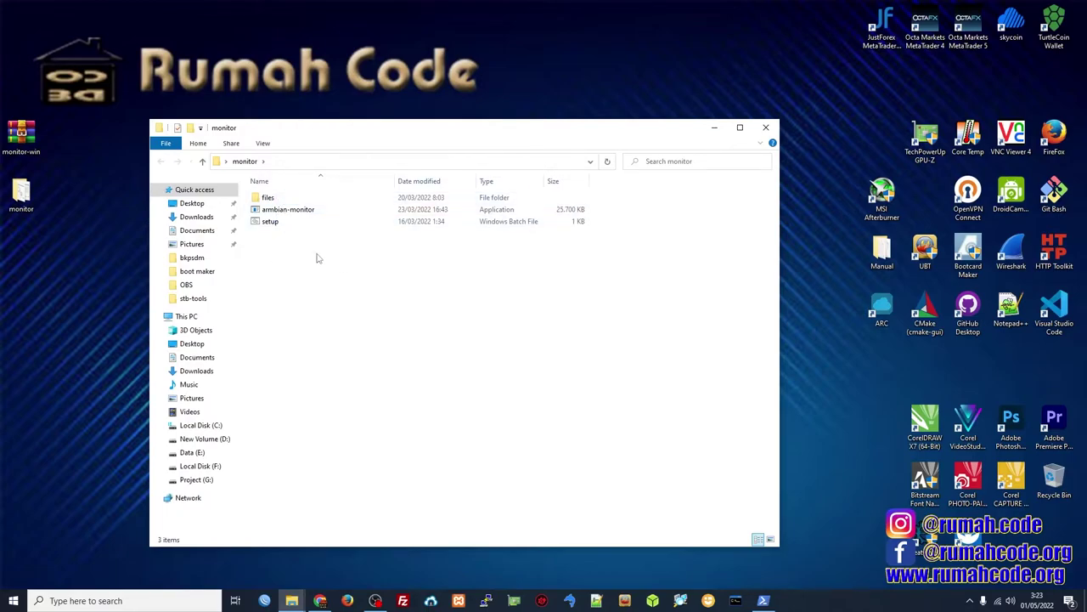
Run the setup batch file from the monitor folder and enter the STB root password
{"action": "double_click", "coordinate": [285, 223]}
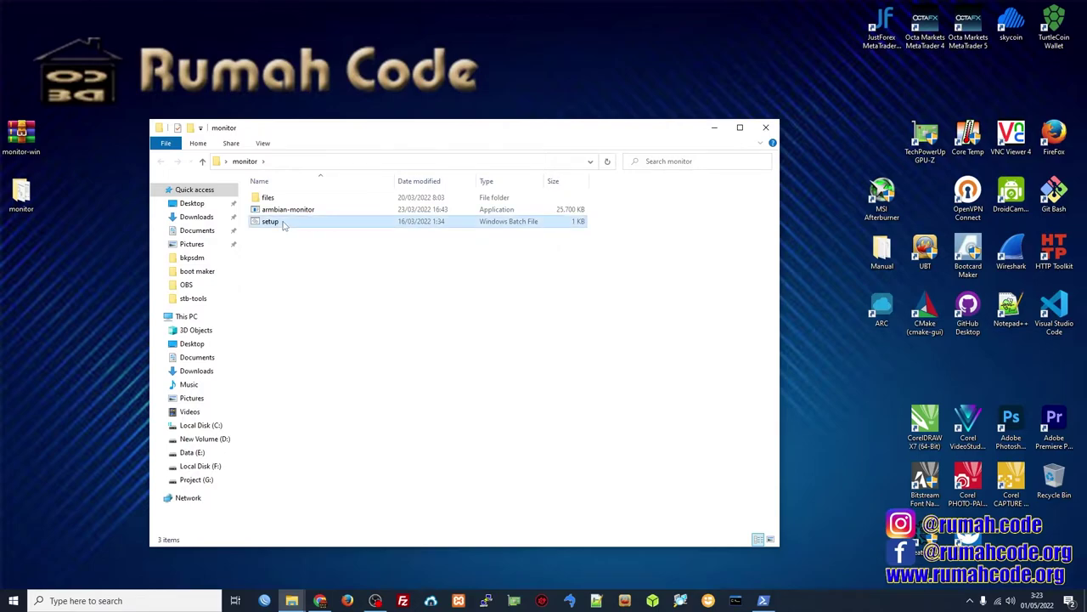
{"action": "left_click_drag", "start_coordinate": [344, 100], "coordinate": [479, 248]}
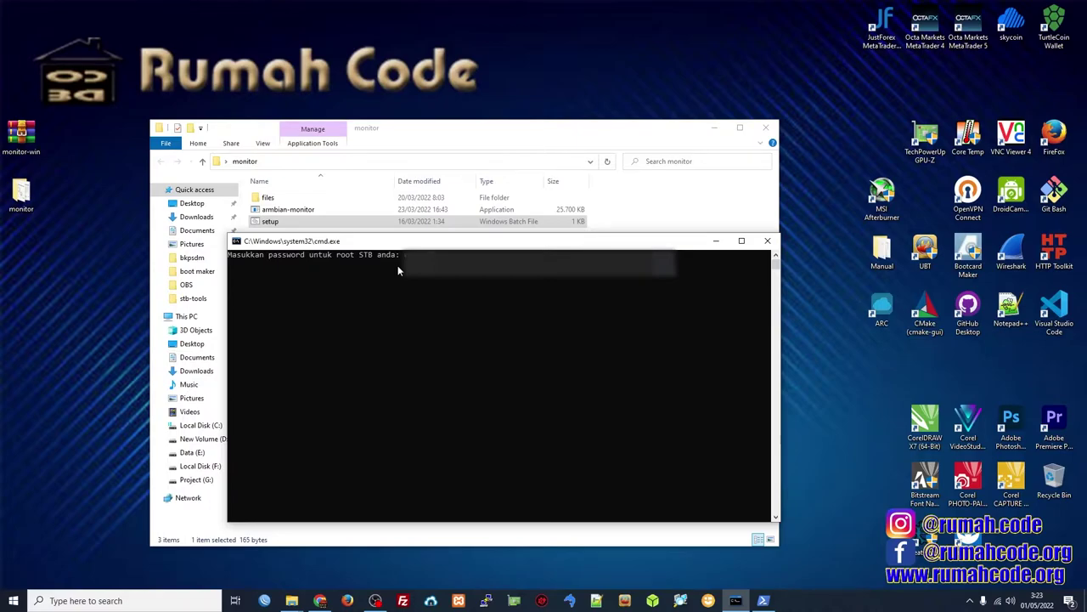
{"action": "key", "text": "Return"}
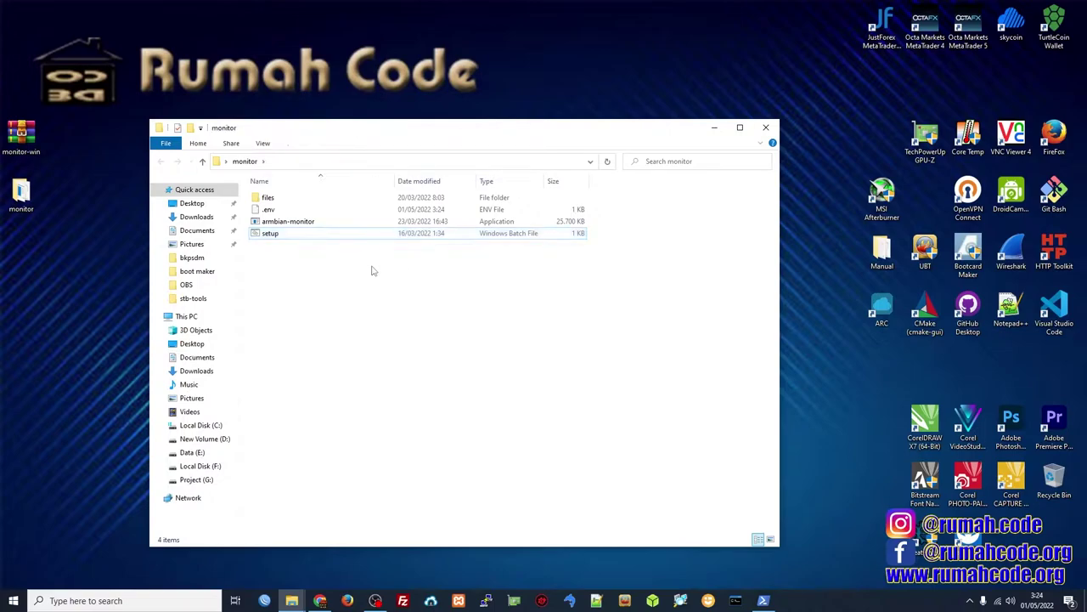
Launch the armbian-monitor application from the monitor folder
{"action": "left_click", "coordinate": [289, 211]}
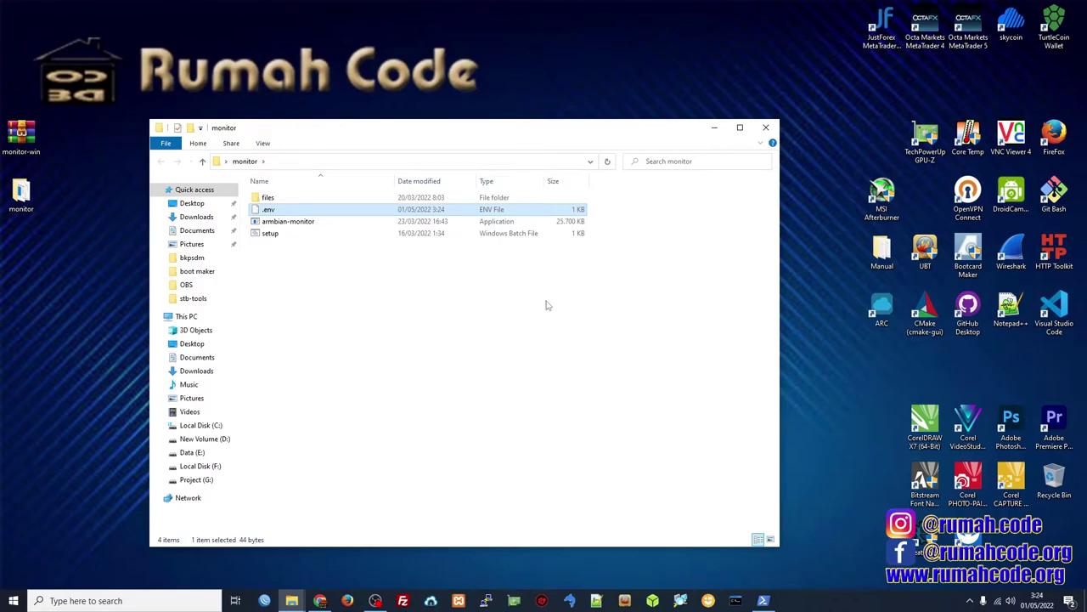
{"action": "left_click", "coordinate": [328, 292]}
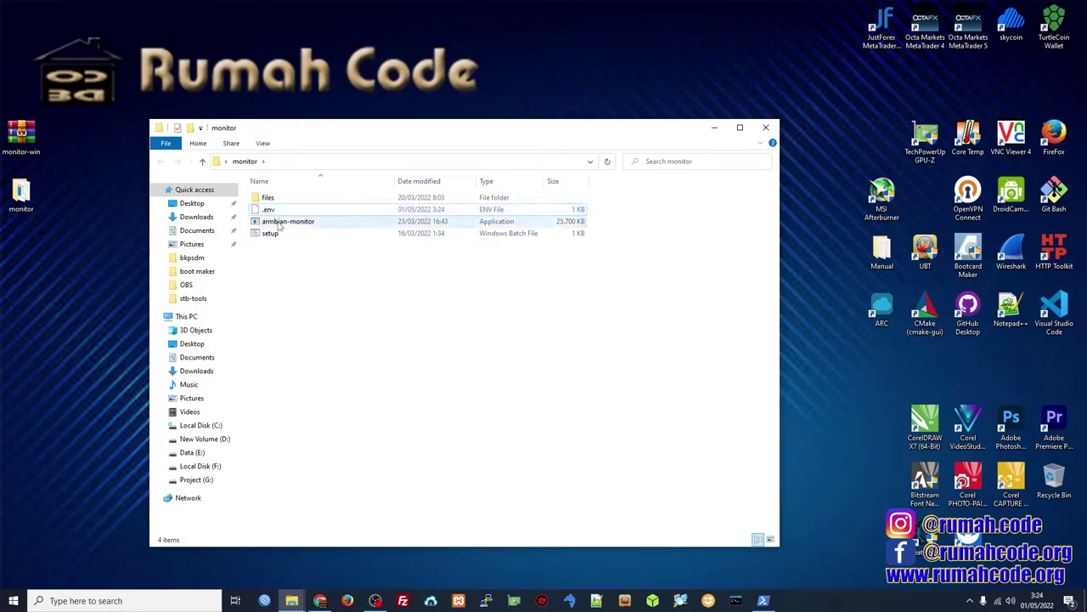
{"action": "left_click", "coordinate": [281, 222]}
{"action": "double_click", "coordinate": [315, 222]}
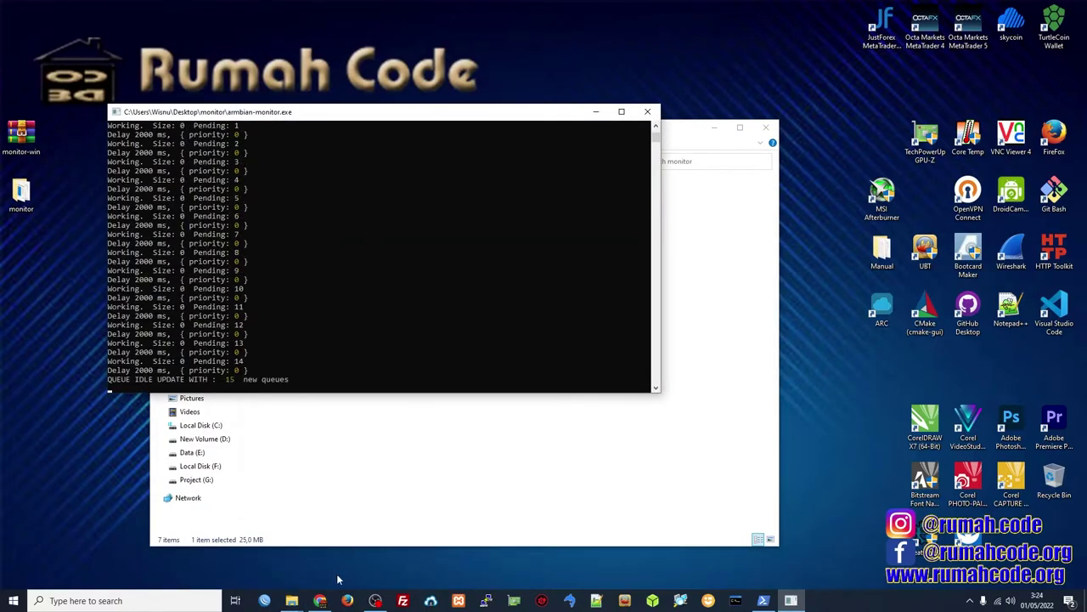
Switch to Chrome and reload the STB Miners Monitor dashboard at localhost
{"action": "left_click", "coordinate": [320, 601]}
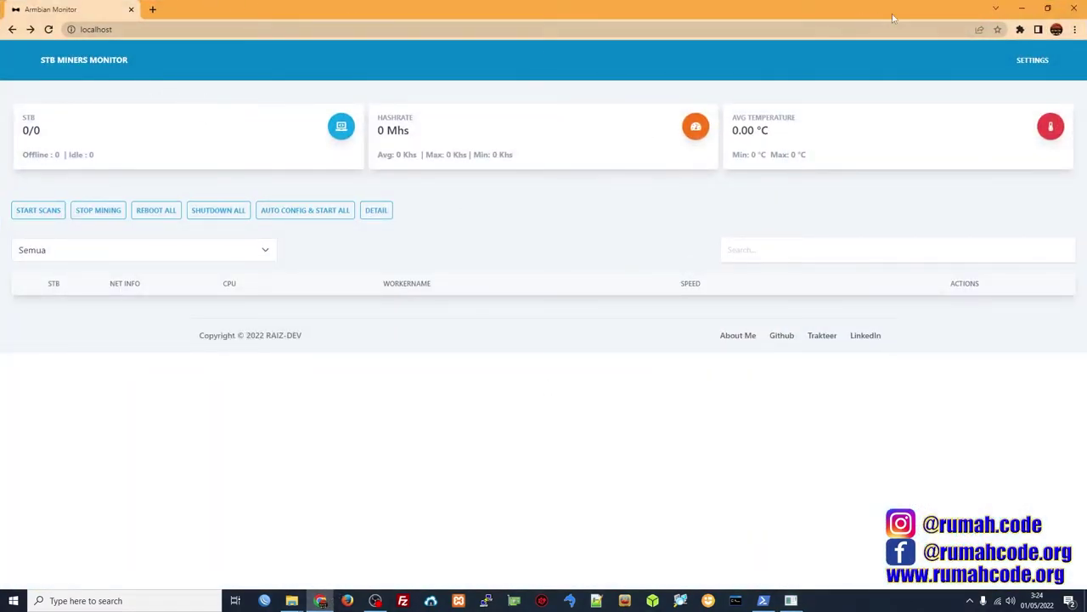
{"action": "left_click", "coordinate": [142, 31]}
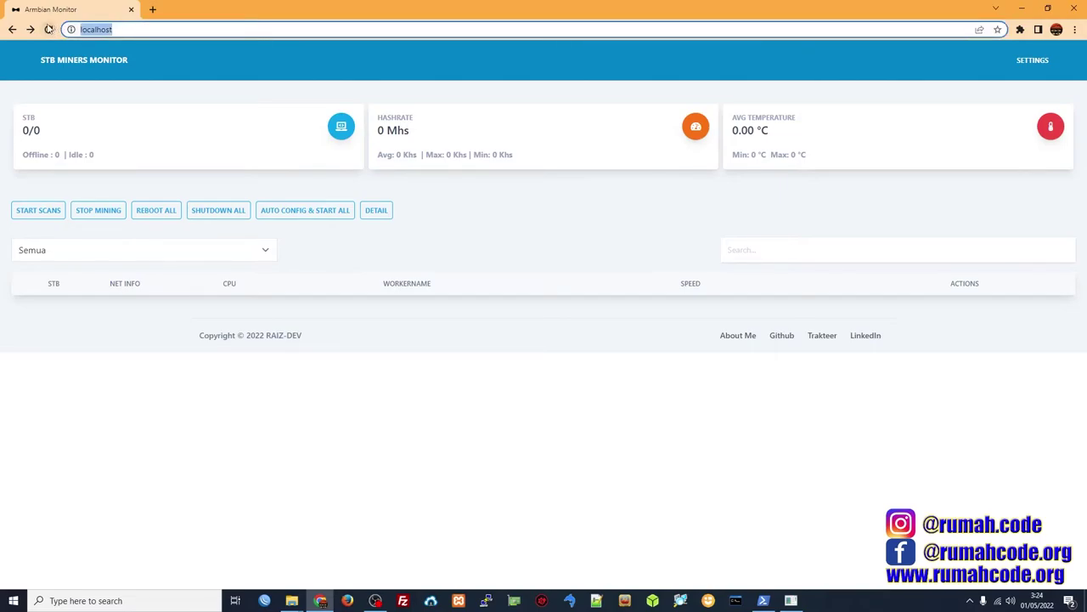
{"action": "left_click", "coordinate": [49, 29]}
{"action": "left_click", "coordinate": [115, 29]}
{"action": "left_click", "coordinate": [533, 198]}
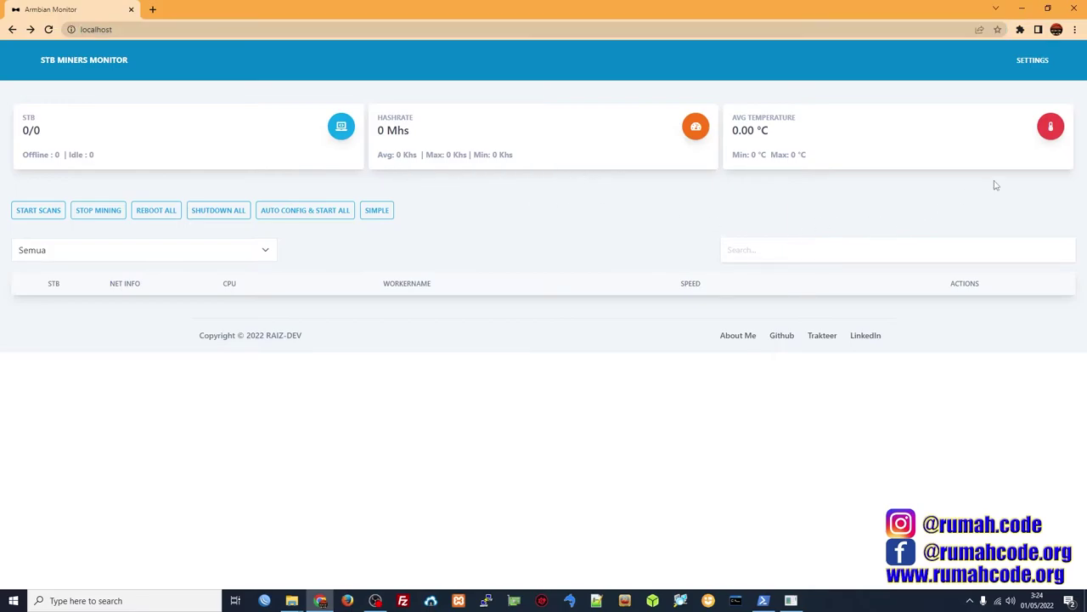
In the monitor's settings, set the worker name to Use hostname and the IP segment to 10.10.1
{"action": "left_click", "coordinate": [1025, 62]}
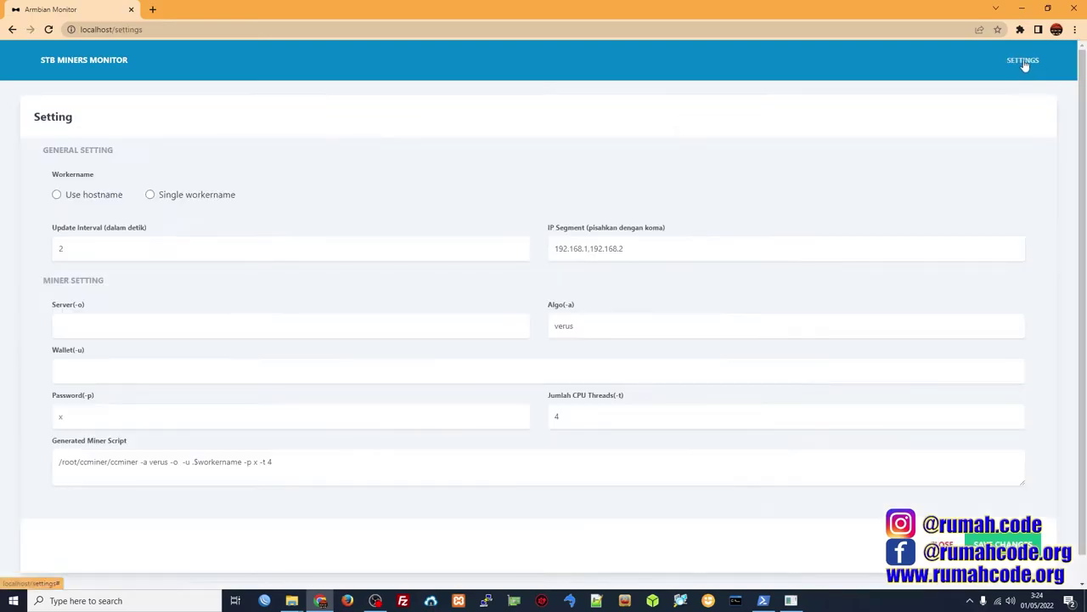
{"action": "left_click", "coordinate": [63, 197]}
{"action": "left_click_drag", "start_coordinate": [701, 249], "coordinate": [518, 251]}
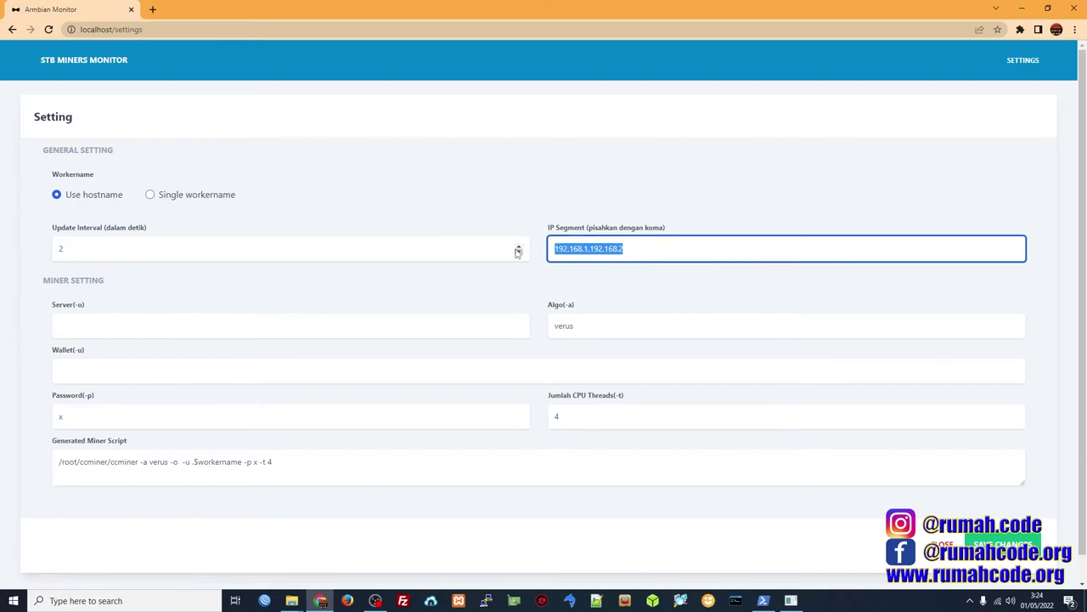
{"action": "key", "text": "BackSpace"}
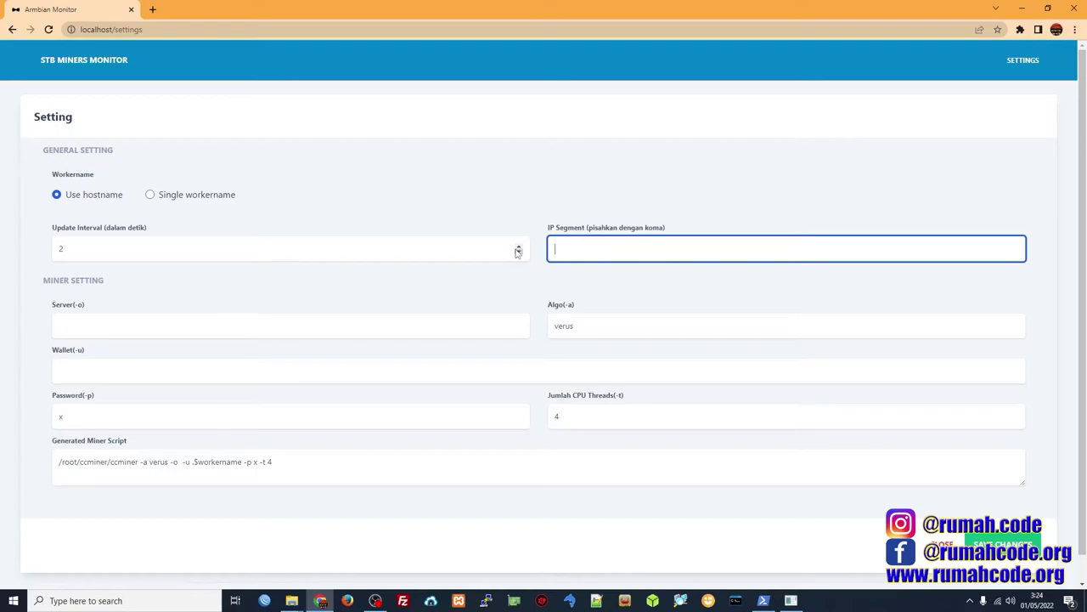
{"action": "type", "text": "1"}
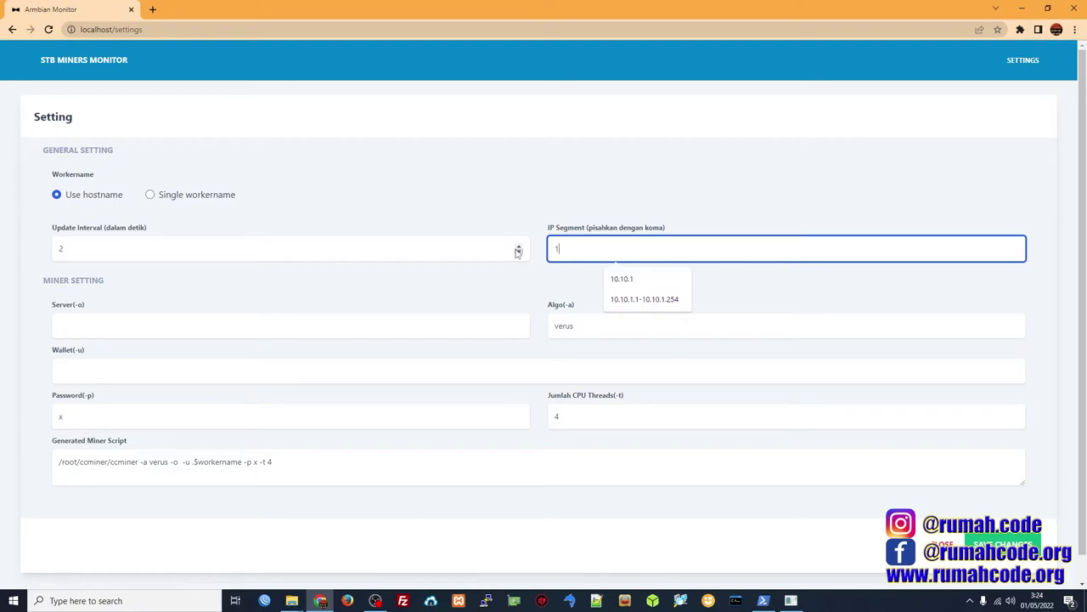
{"action": "type", "text": "0.10.1"}
{"action": "left_click", "coordinate": [616, 280]}
{"action": "left_click", "coordinate": [610, 252]}
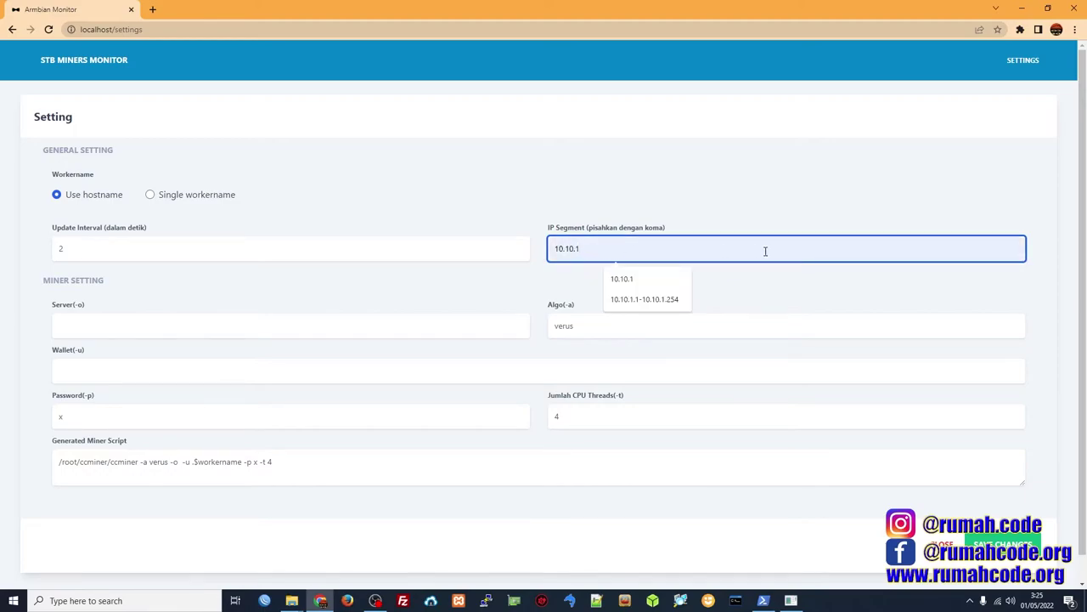
{"action": "key", "text": "shift+Left"}
{"action": "key", "text": "shift+Left"}
{"action": "key", "text": "shift+Left"}
{"action": "key", "text": "Right"}
{"action": "left_click", "coordinate": [577, 180]}
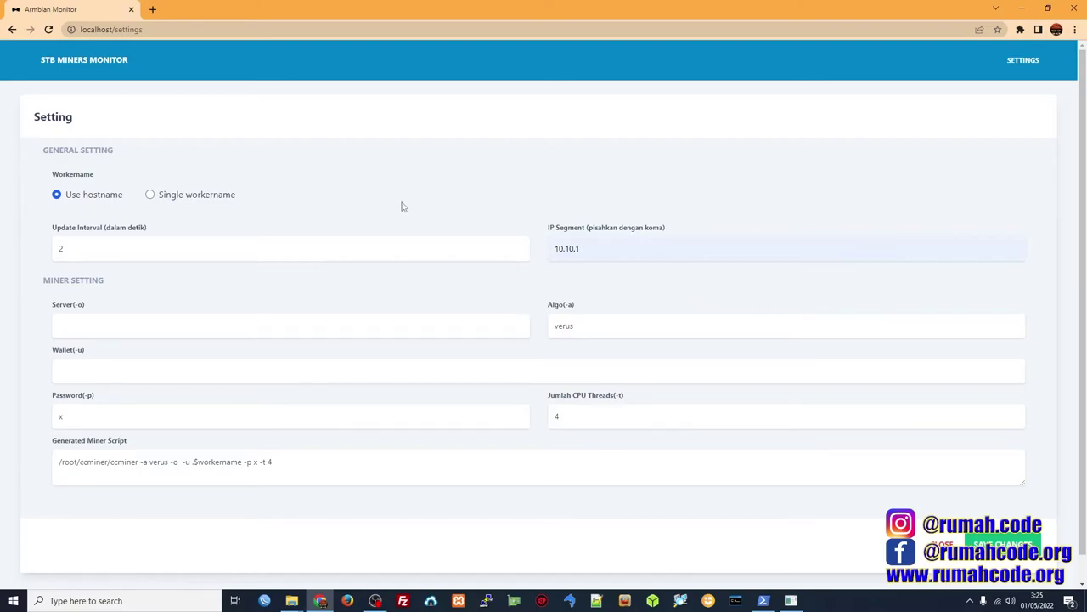
Set the miner server to stratum+tcp://verushash.asia.mine.zergpool.com:3300 and fill in the saved wallet address
{"action": "scroll", "coordinate": [85, 283], "scroll_direction": "down", "scroll_amount": 1}
{"action": "left_click", "coordinate": [97, 295]}
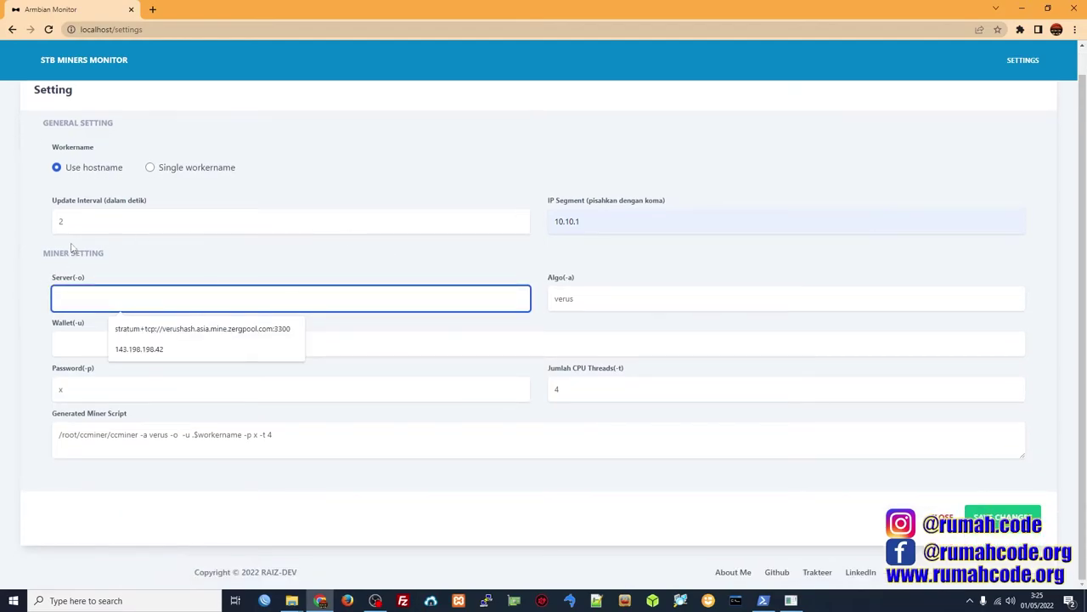
{"action": "left_click", "coordinate": [192, 330]}
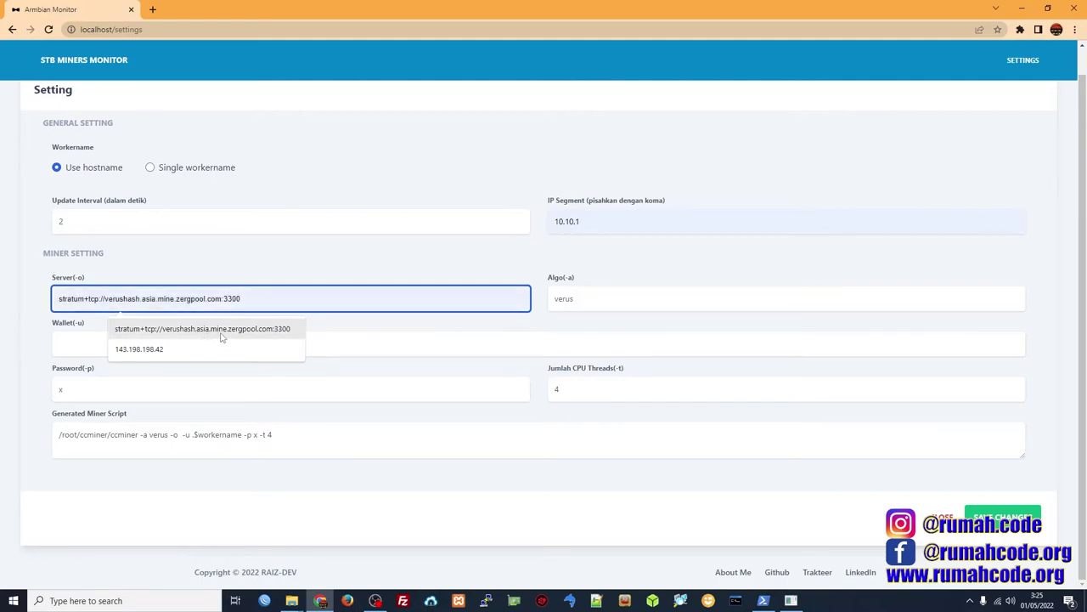
{"action": "left_click", "coordinate": [222, 334]}
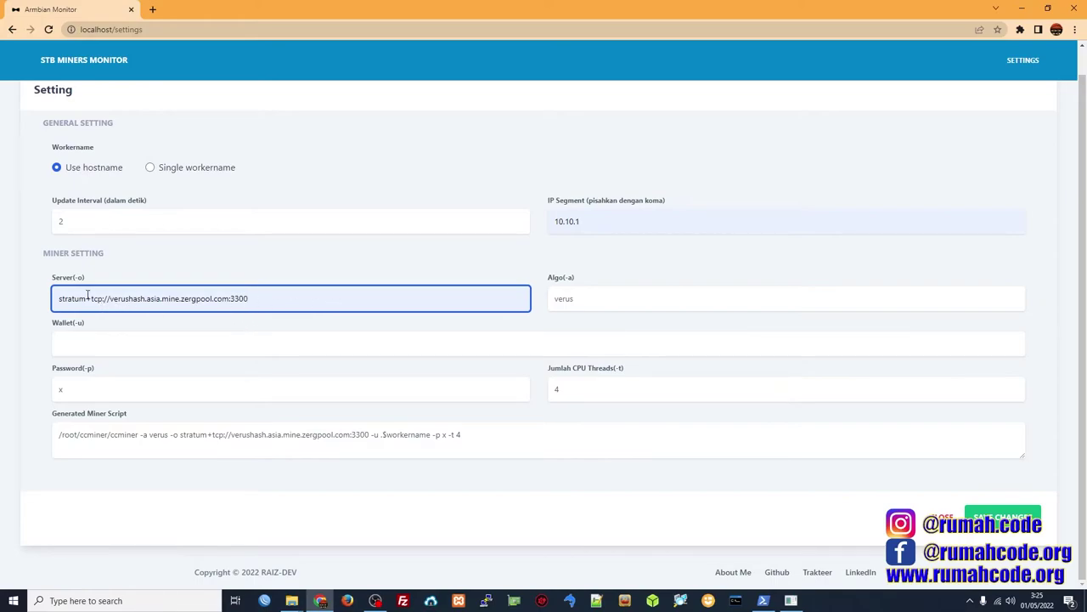
{"action": "left_click", "coordinate": [350, 265]}
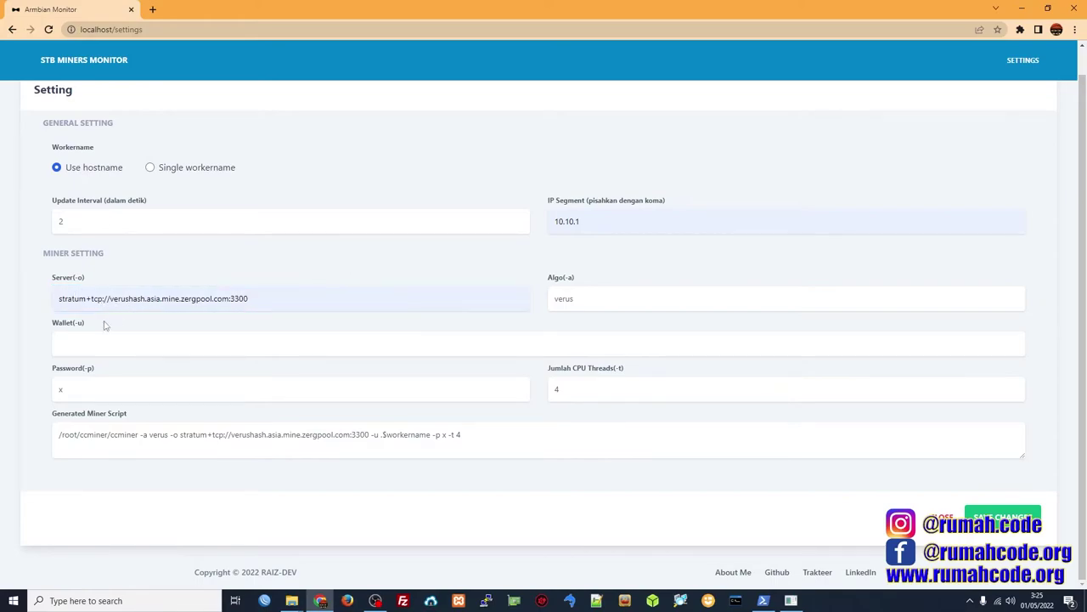
{"action": "left_click", "coordinate": [76, 337]}
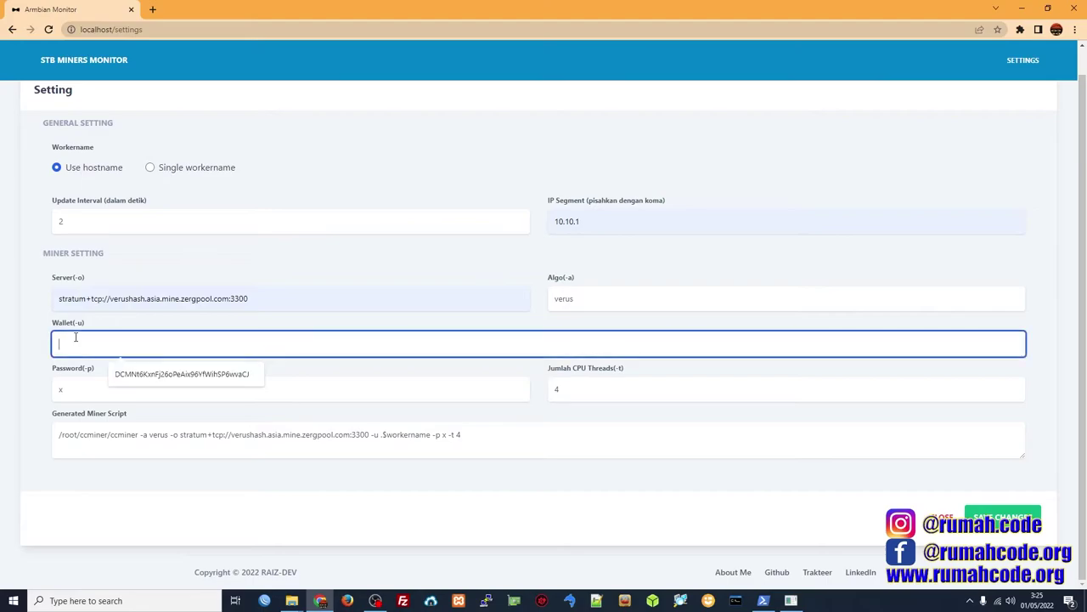
{"action": "left_click", "coordinate": [204, 375]}
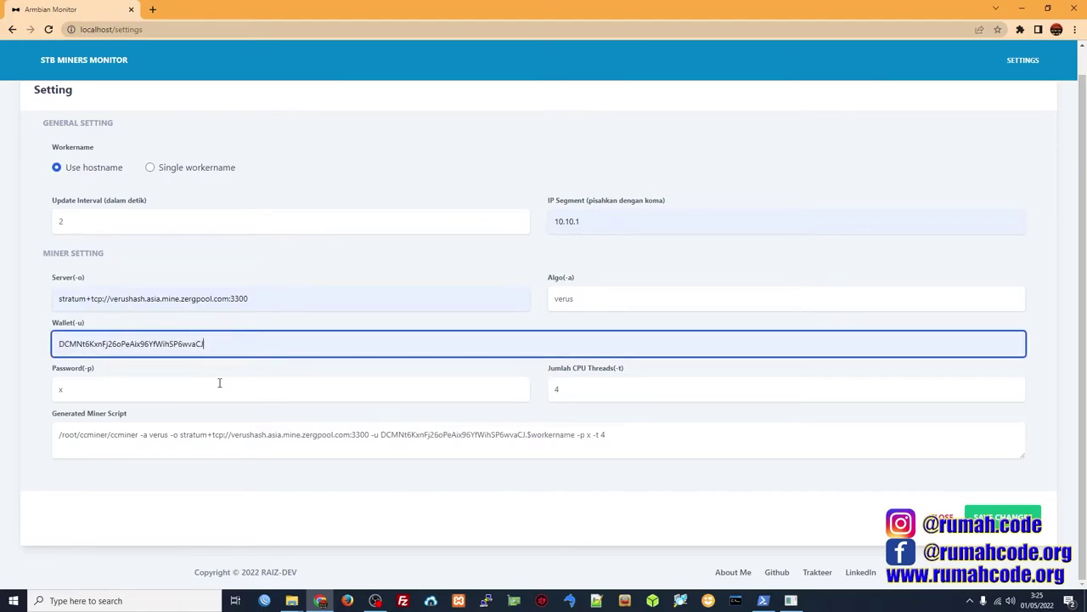
Replace the miner's password value with the saved pool password entry
{"action": "left_click", "coordinate": [226, 387]}
{"action": "key", "text": "BackSpace"}
{"action": "left_click", "coordinate": [226, 386]}
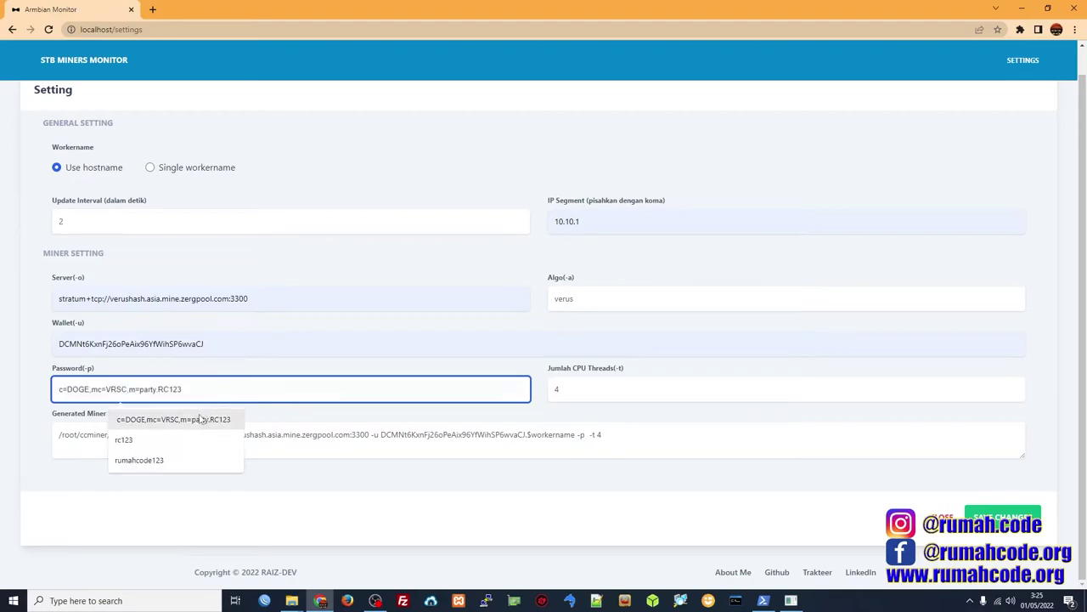
{"action": "left_click", "coordinate": [198, 415]}
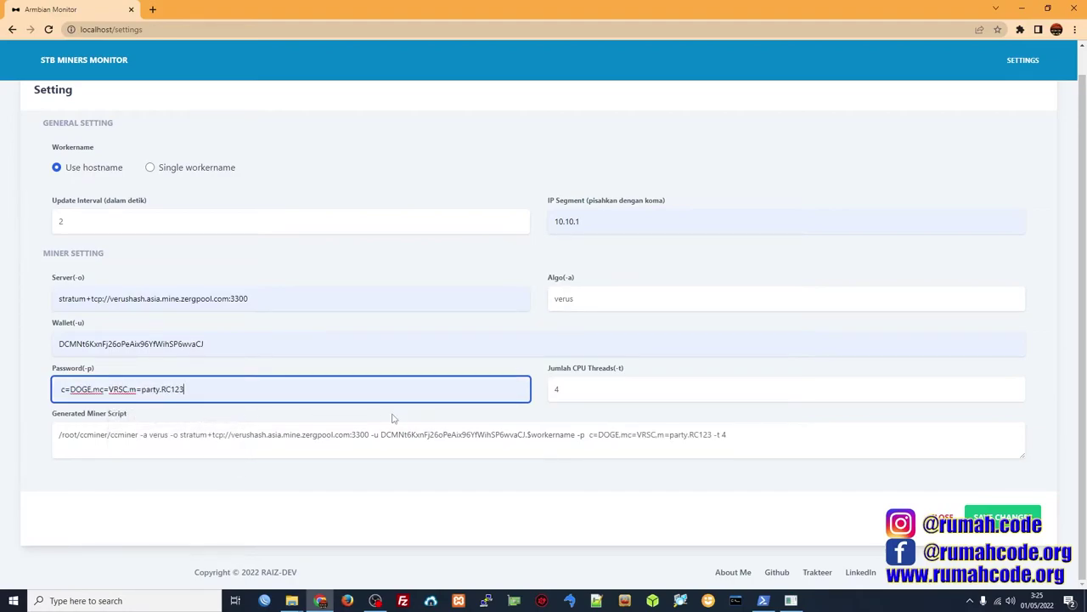
{"action": "left_click", "coordinate": [528, 332]}
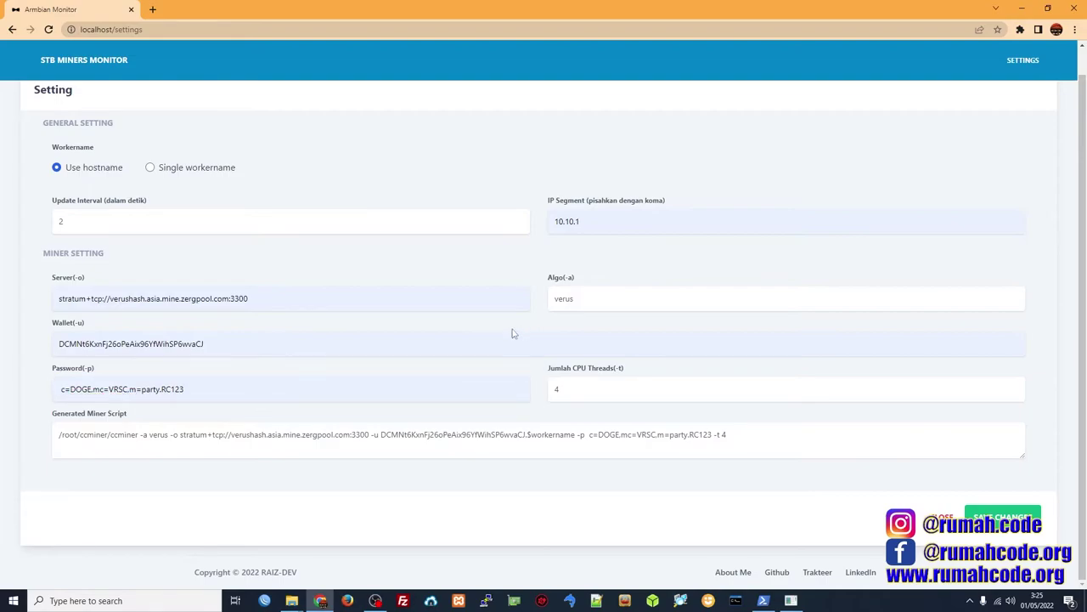
{"action": "left_click", "coordinate": [72, 388]}
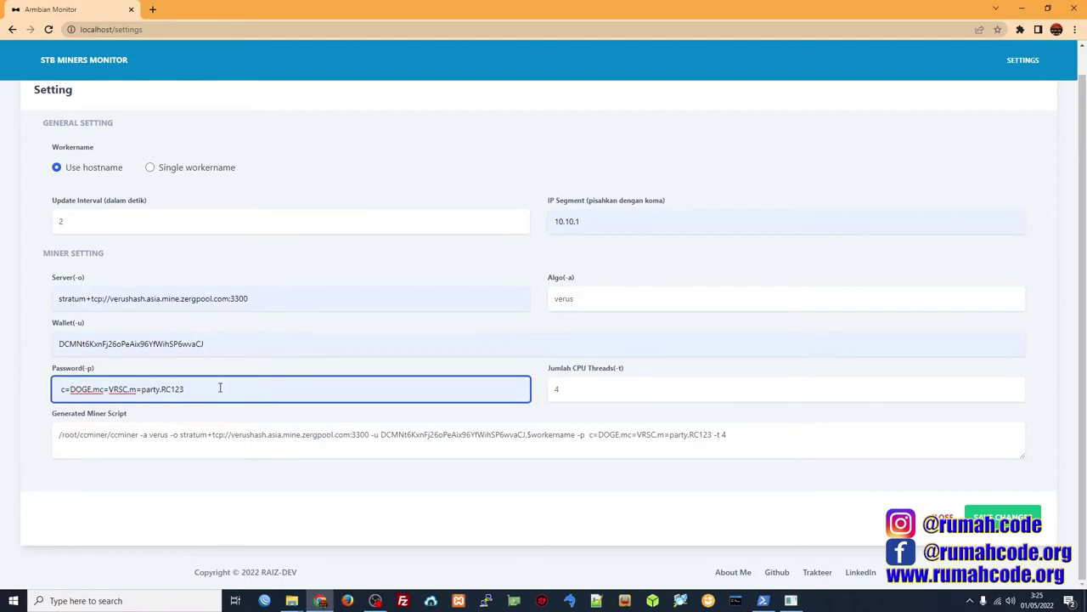
{"action": "left_click_drag", "start_coordinate": [220, 388], "coordinate": [4, 391]}
{"action": "left_click", "coordinate": [34, 351]}
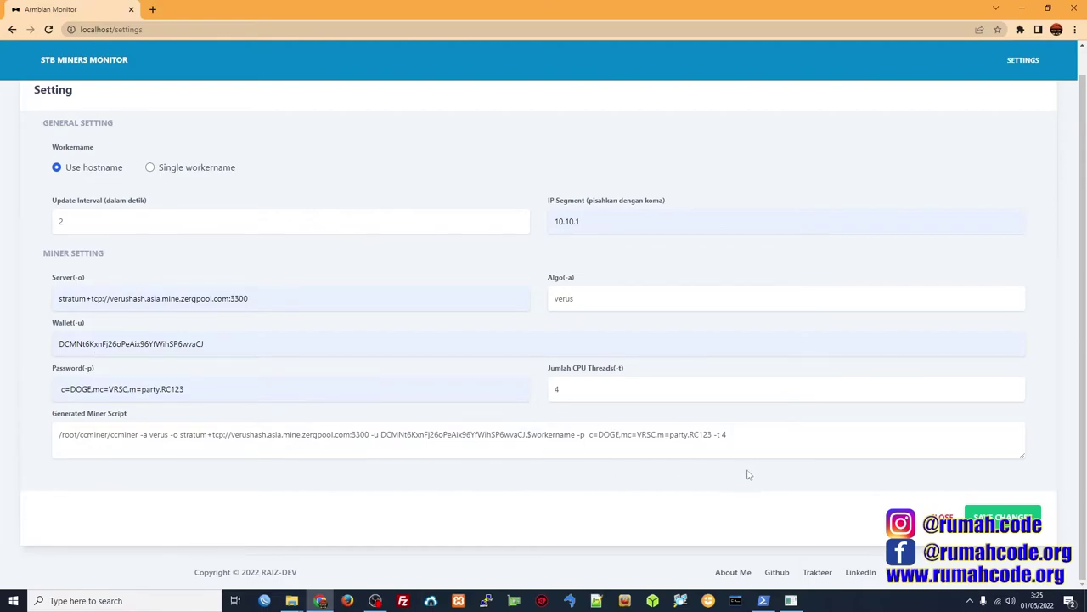
Save the monitor settings and start a scan for STB miners from the dashboard
{"action": "left_click", "coordinate": [1002, 516]}
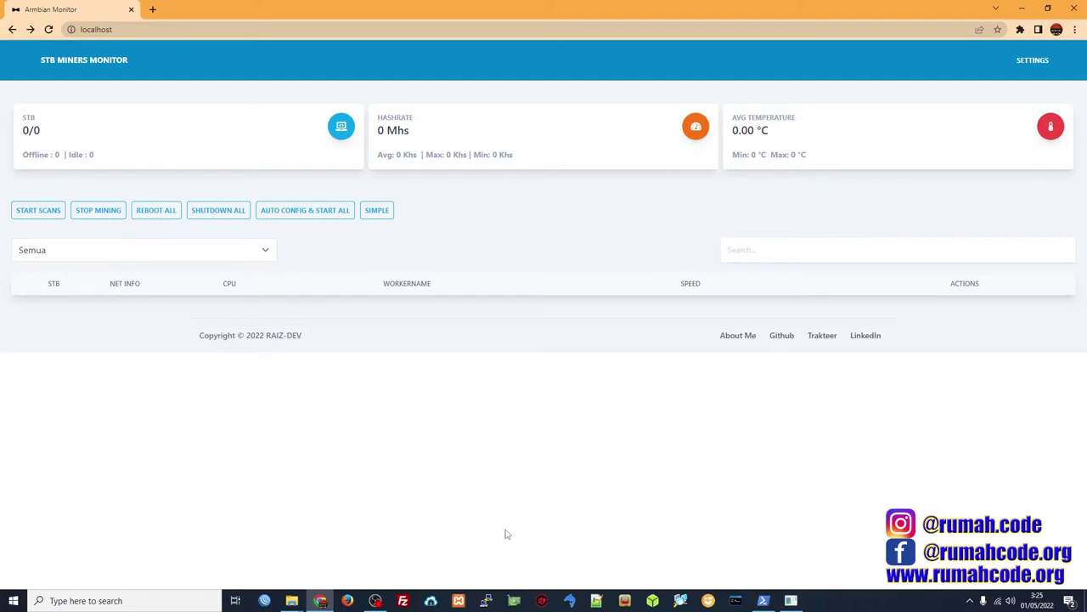
{"action": "left_click", "coordinate": [39, 219]}
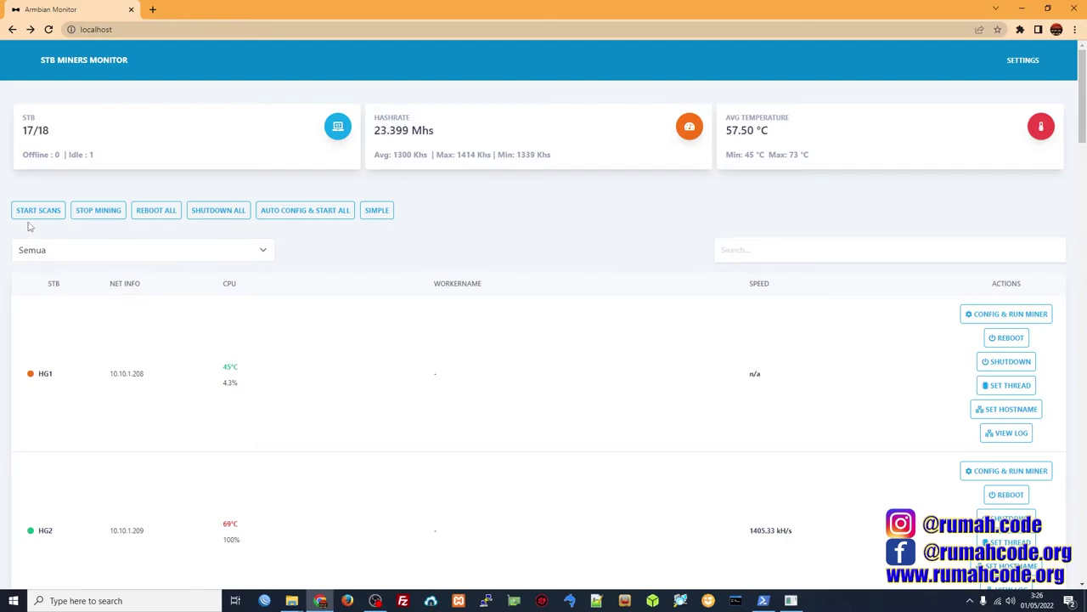
Look through the list of STBs, and configure and run the miner on HG1
{"action": "scroll", "coordinate": [136, 340], "scroll_direction": "down", "scroll_amount": 2}
{"action": "scroll", "coordinate": [154, 376], "scroll_direction": "up", "scroll_amount": 2}
{"action": "scroll", "coordinate": [38, 187], "scroll_direction": "down", "scroll_amount": 2}
{"action": "scroll", "coordinate": [62, 347], "scroll_direction": "down", "scroll_amount": 1}
{"action": "scroll", "coordinate": [619, 338], "scroll_direction": "up", "scroll_amount": 3}
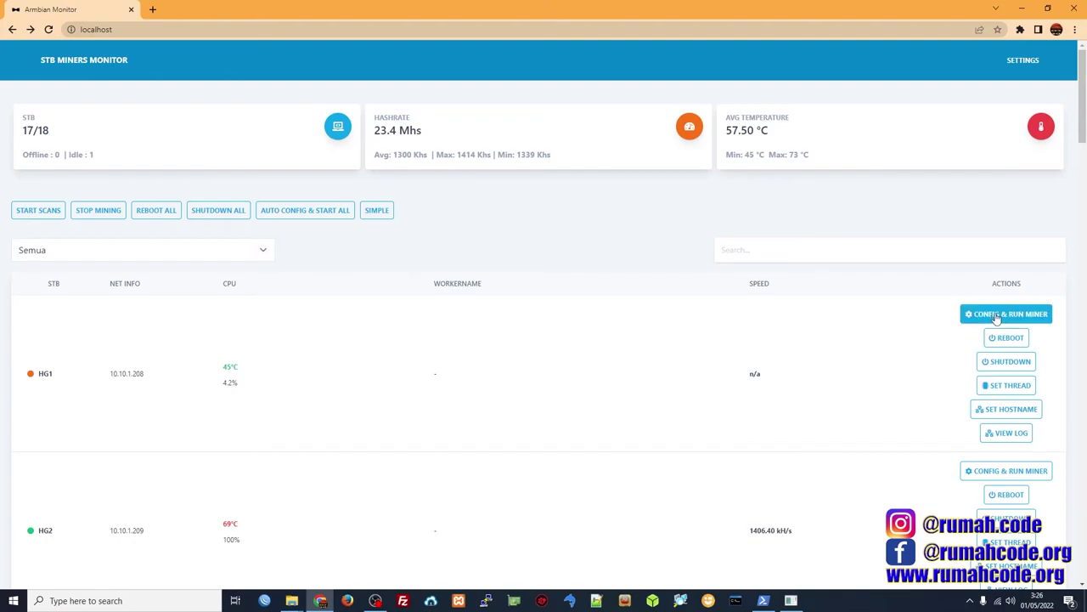
{"action": "left_click", "coordinate": [968, 315]}
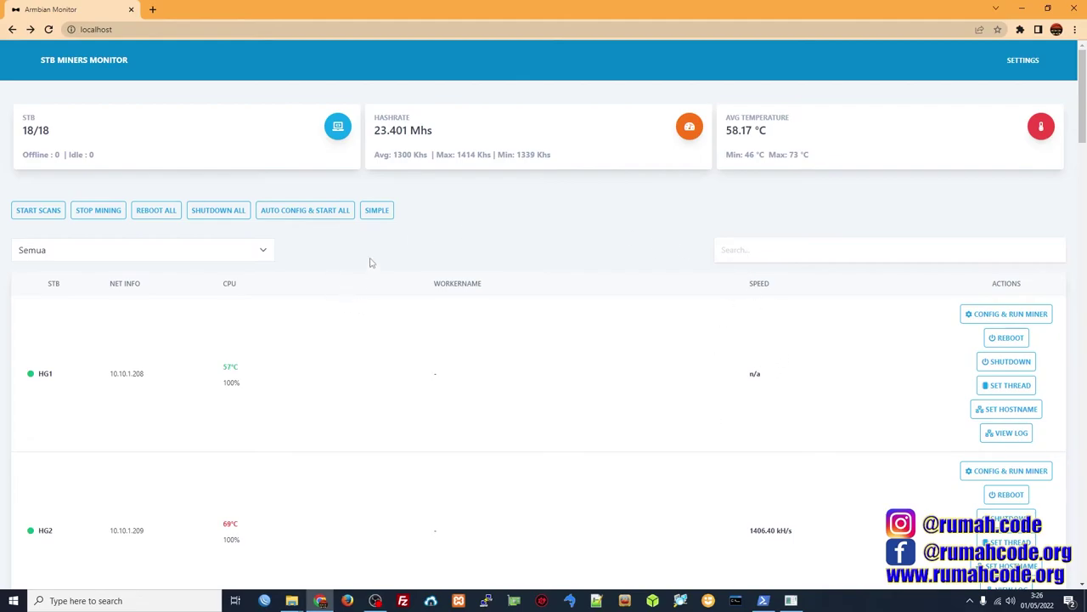
Switch the STB list to the view with full network, share and command details, and review the miners' command lines
{"action": "left_click", "coordinate": [377, 211]}
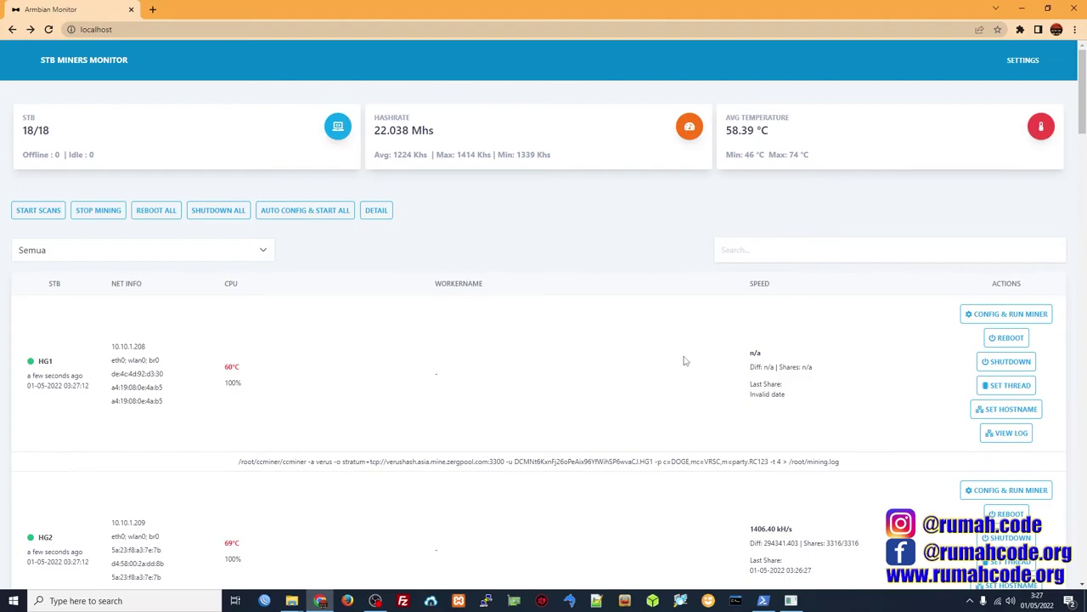
{"action": "scroll", "coordinate": [718, 361], "scroll_direction": "down", "scroll_amount": 2}
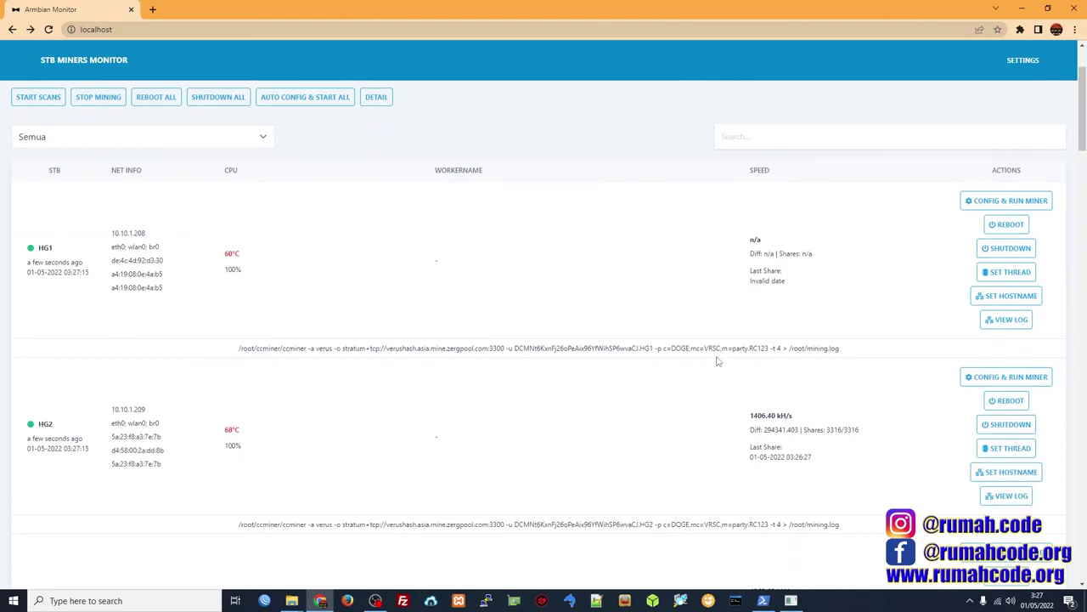
{"action": "scroll", "coordinate": [718, 361], "scroll_direction": "down", "scroll_amount": 1}
{"action": "scroll", "coordinate": [718, 361], "scroll_direction": "up", "scroll_amount": 3}
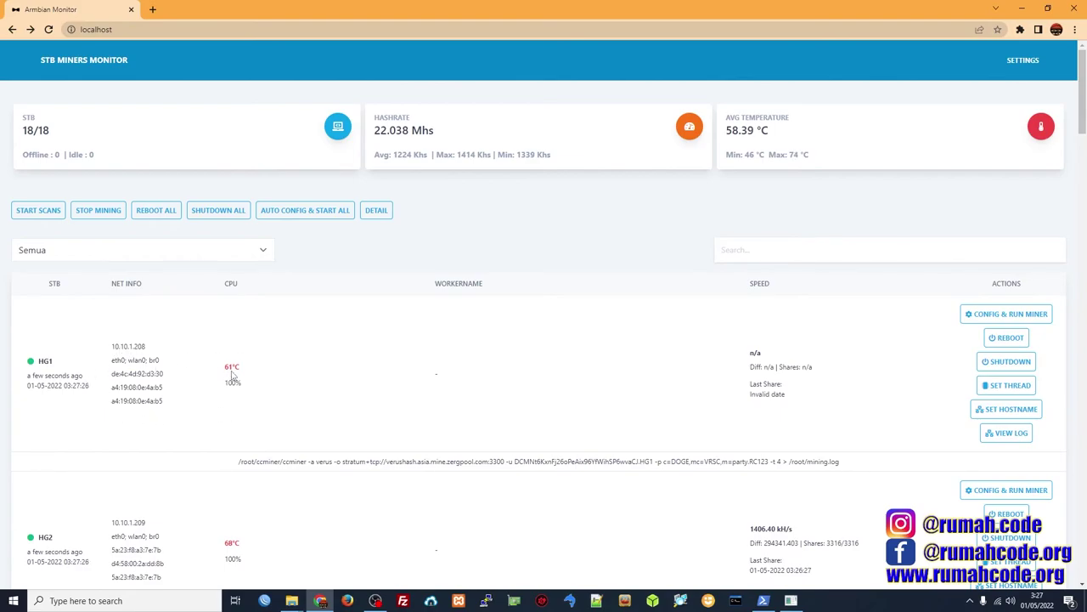
Examine HG1's CPU temperature, hashrate and accepted shares, and compare its shares with those of HG2
{"action": "mouse_move", "coordinate": [225, 367]}
{"action": "left_mouse_down"}
{"action": "mouse_move", "coordinate": [243, 383]}
{"action": "mouse_move", "coordinate": [220, 387]}
{"action": "left_mouse_up"}
{"action": "left_click", "coordinate": [302, 385]}
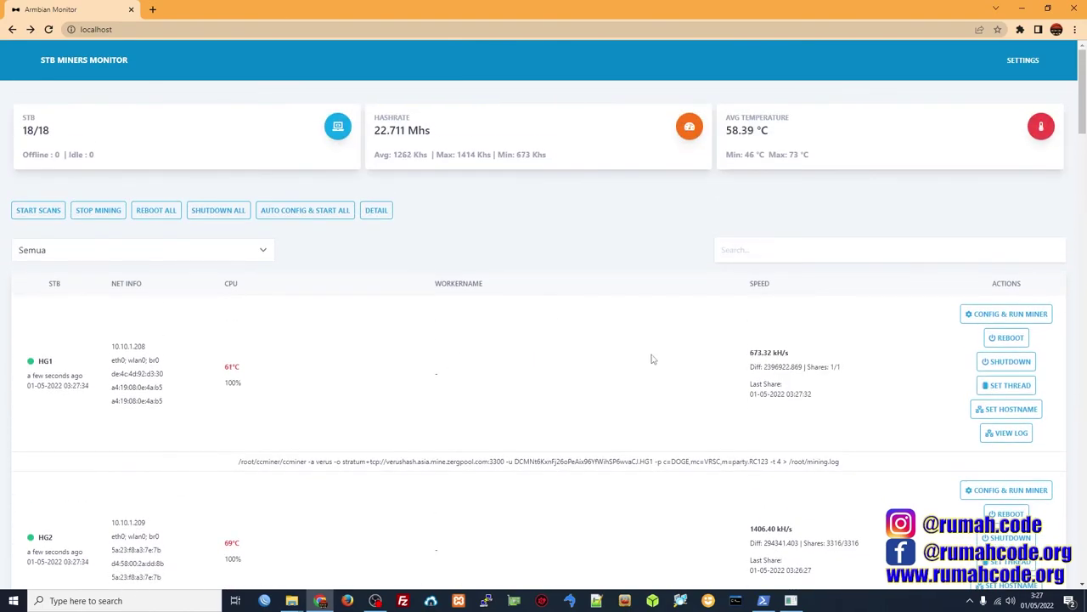
{"action": "left_click_drag", "start_coordinate": [745, 354], "coordinate": [799, 355]}
{"action": "left_click", "coordinate": [631, 350]}
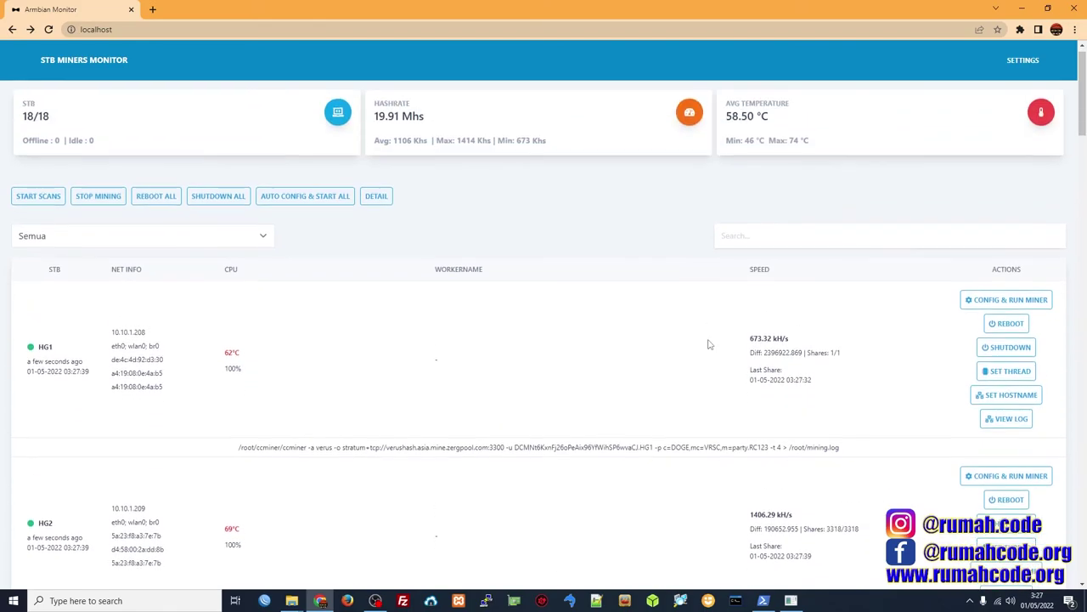
{"action": "mouse_move", "coordinate": [844, 368]}
{"action": "left_mouse_down"}
{"action": "mouse_move", "coordinate": [819, 367]}
{"action": "mouse_move", "coordinate": [837, 369]}
{"action": "left_mouse_up"}
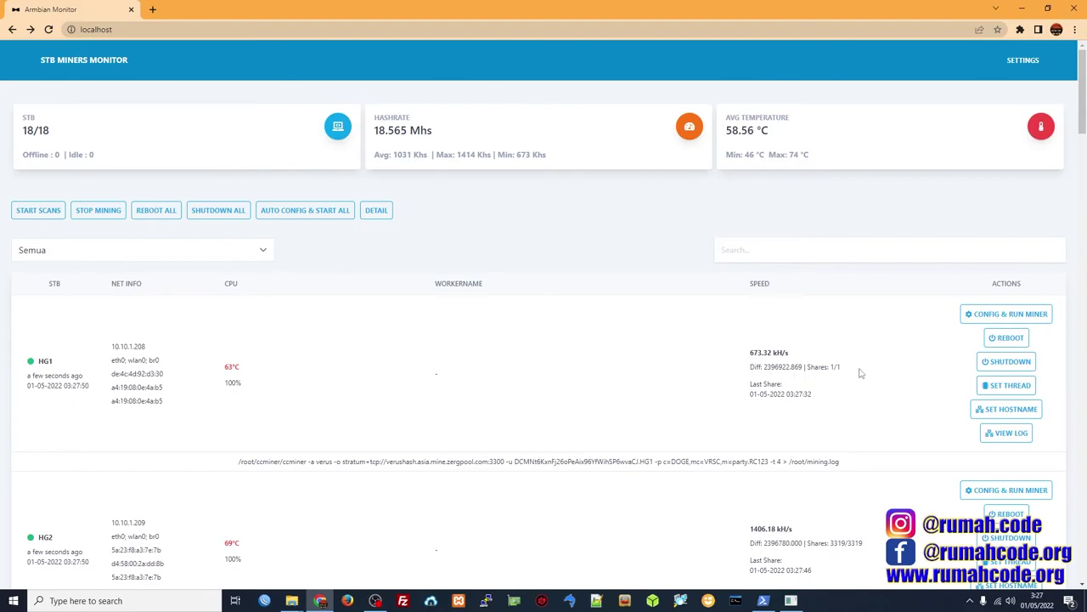
{"action": "scroll", "coordinate": [858, 372], "scroll_direction": "down", "scroll_amount": 4}
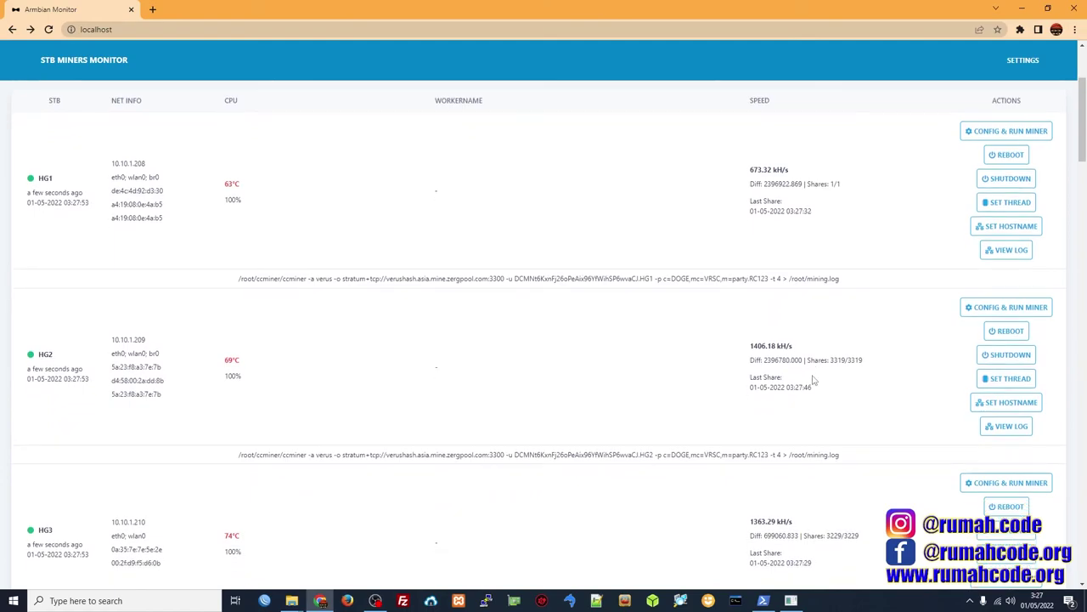
{"action": "left_click_drag", "start_coordinate": [873, 264], "coordinate": [848, 268]}
{"action": "left_click", "coordinate": [834, 281]}
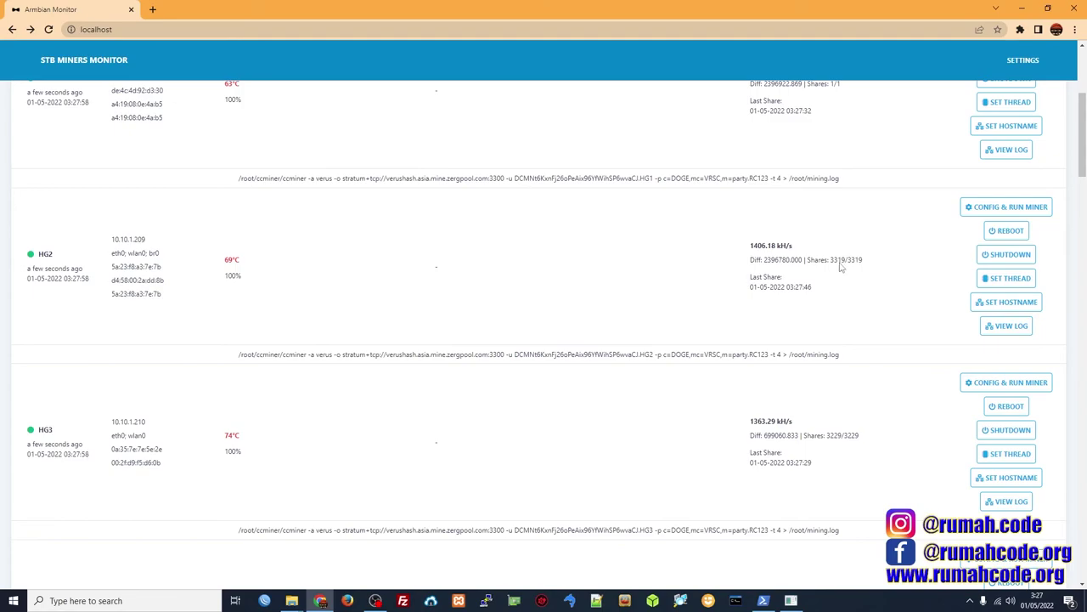
{"action": "scroll", "coordinate": [728, 326], "scroll_direction": "up", "scroll_amount": 5}
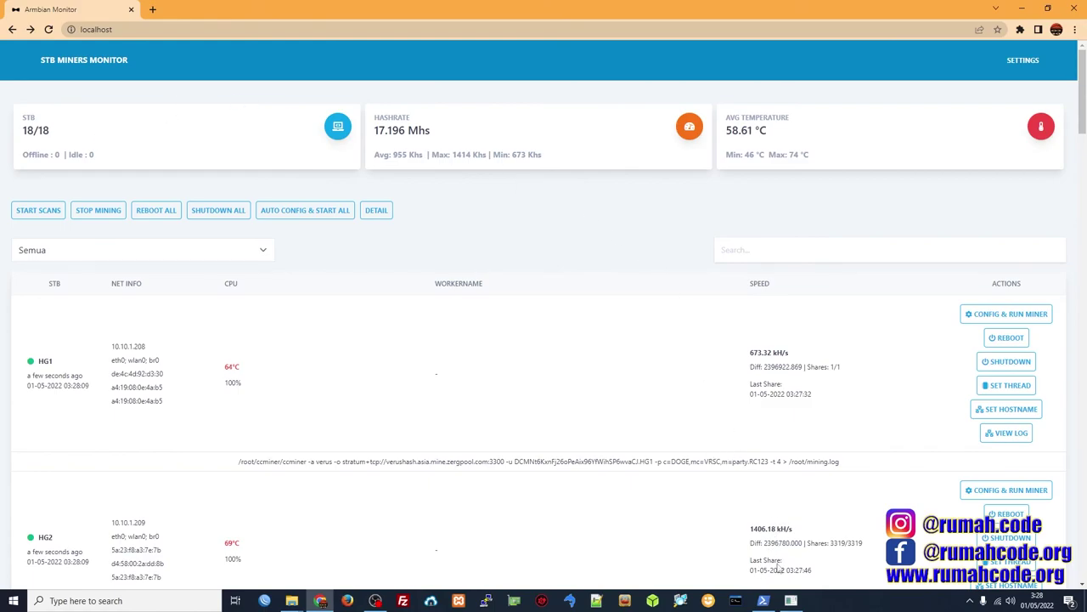
Bring up the armbian-monitor.exe console to check its queue output, move it toward the screen's centre, and return to the dashboard
{"action": "left_click", "coordinate": [791, 600]}
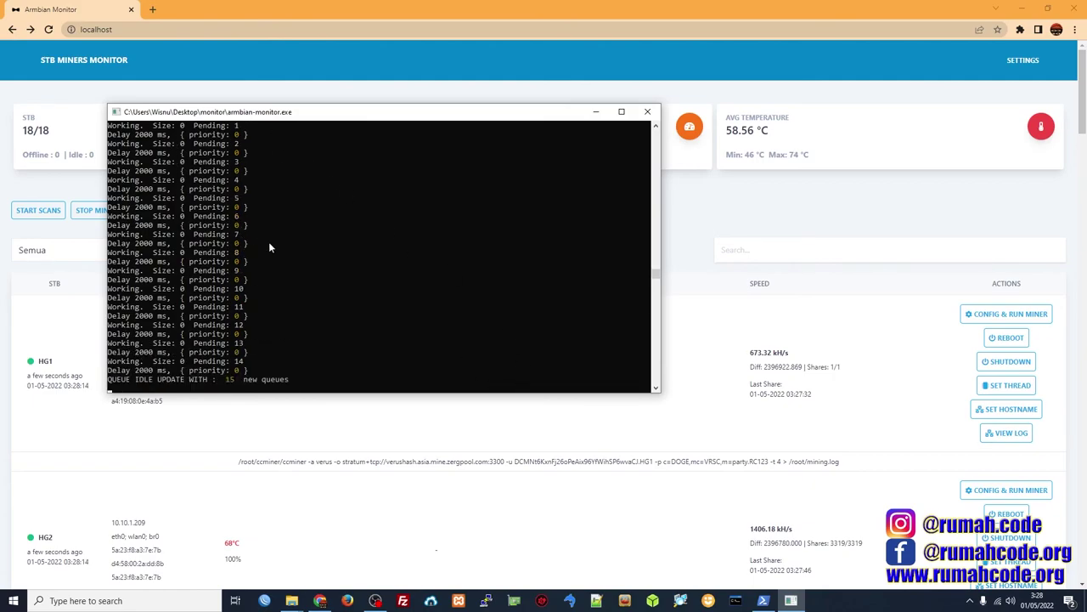
{"action": "left_click_drag", "start_coordinate": [163, 112], "coordinate": [312, 186]}
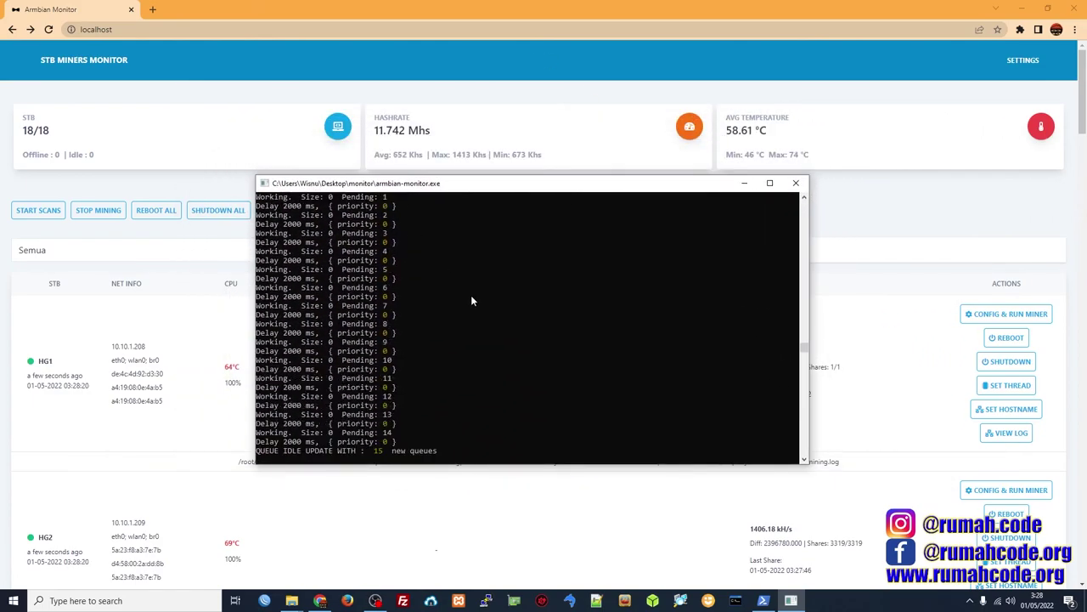
{"action": "left_click", "coordinate": [468, 74]}
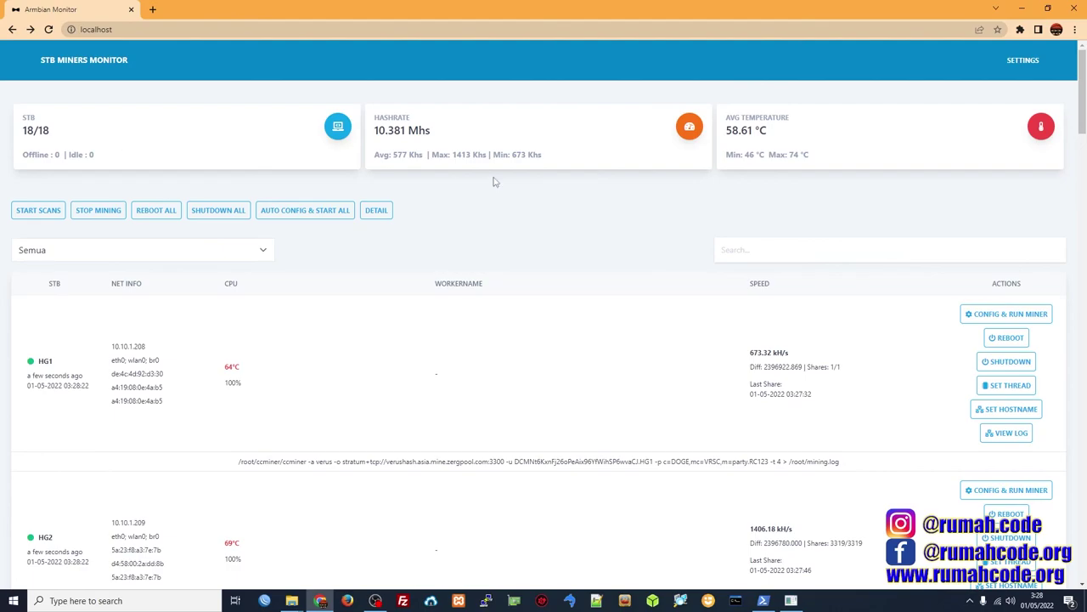